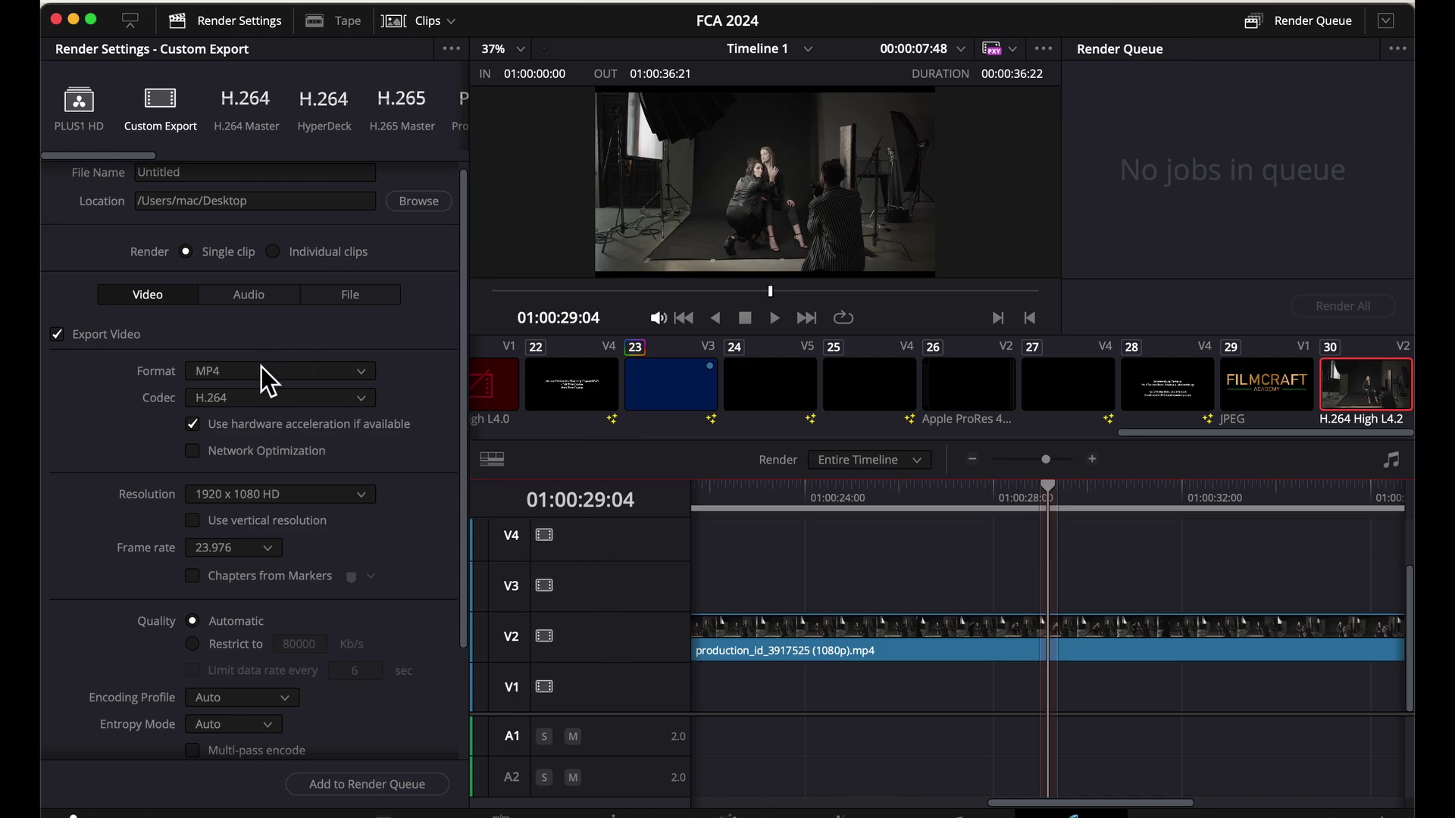
pyautogui.scroll(1, 258, 368)
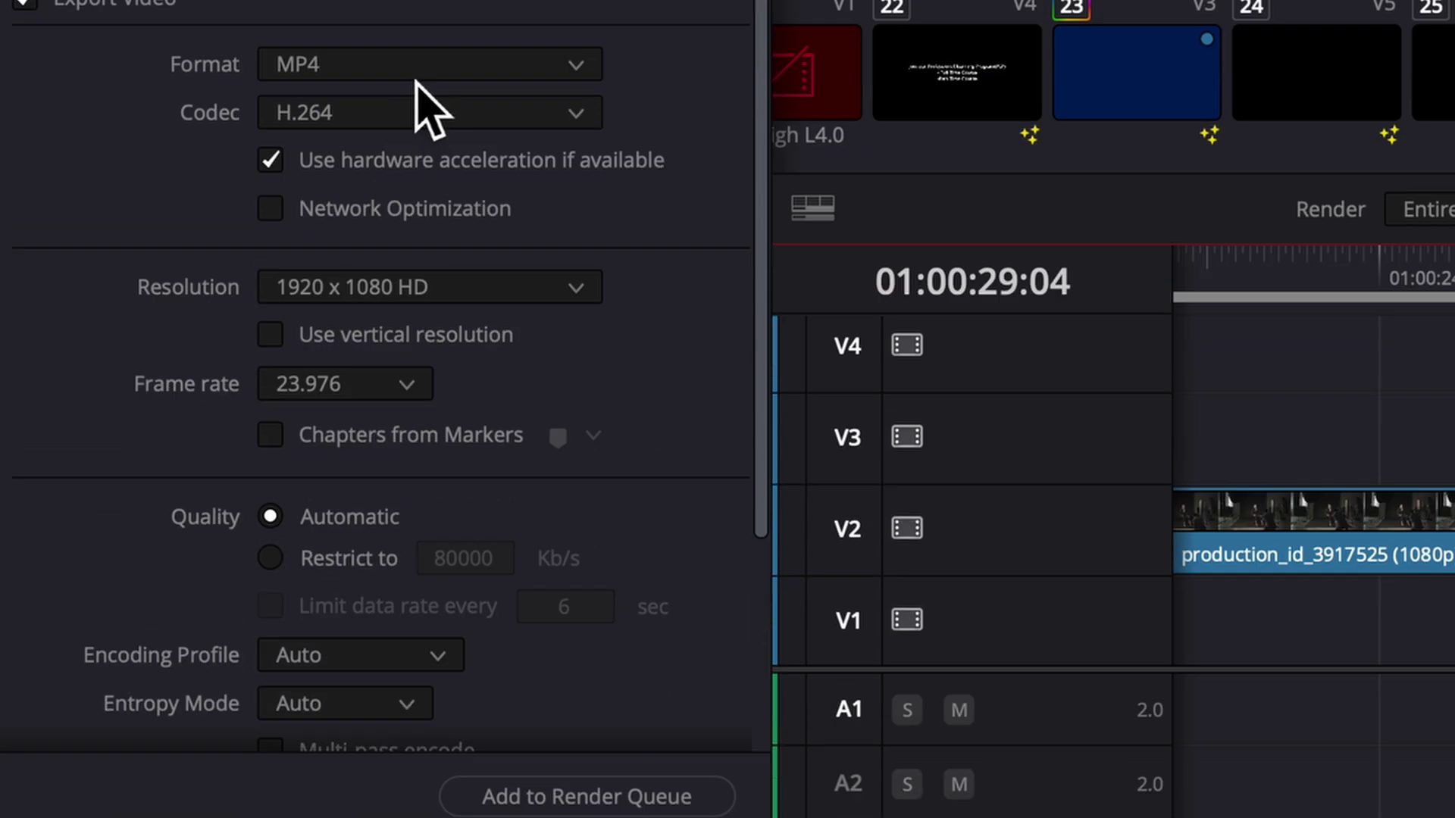
# Step: Keep MP4 as the output format and H.264 as the codec
pyautogui.click(414, 76)
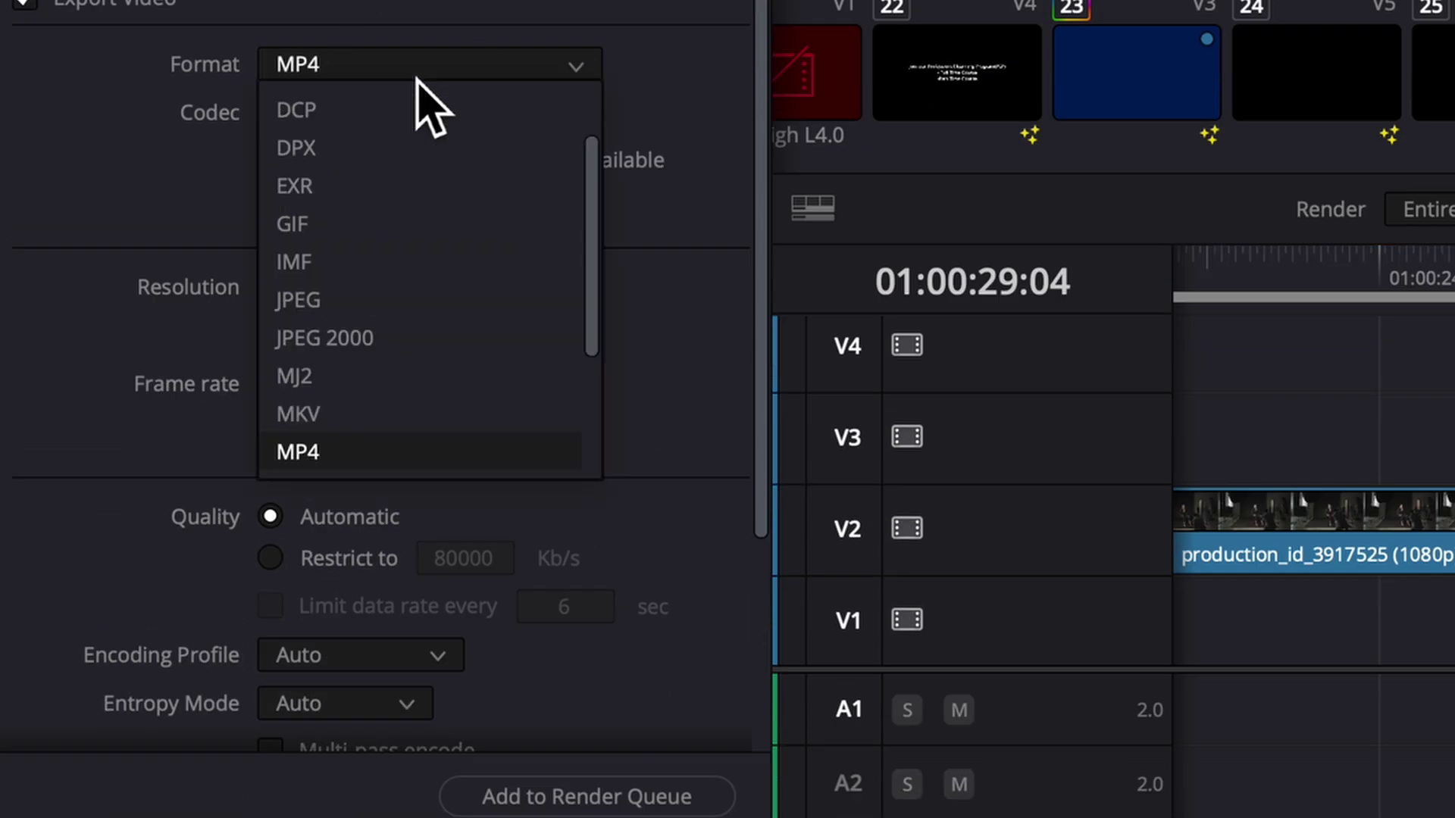
pyautogui.click(418, 75)
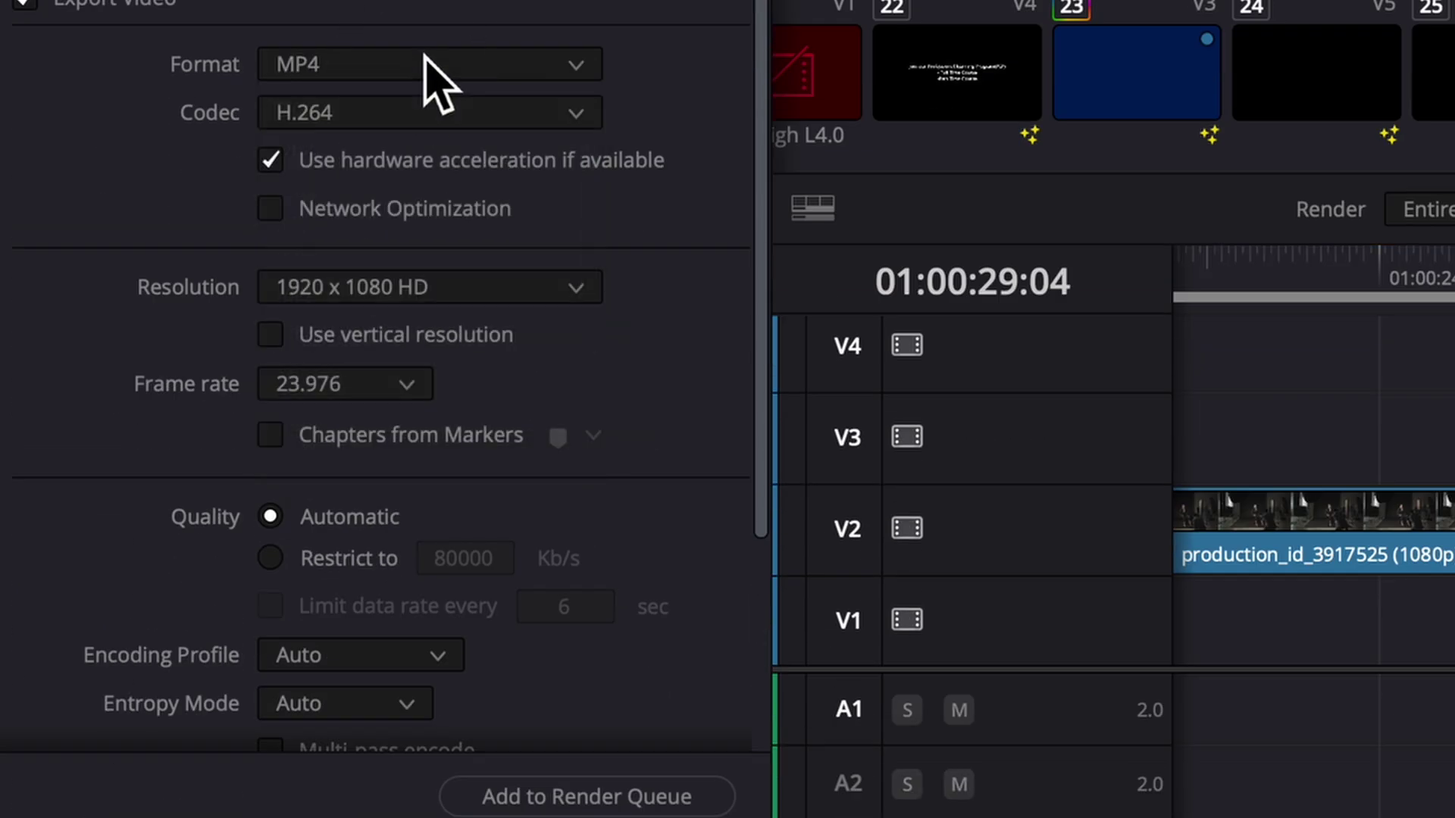
pyautogui.click(442, 113)
pyautogui.click(442, 117)
pyautogui.scroll(-4, 135, 250)
pyautogui.scroll(-1, 128, 246)
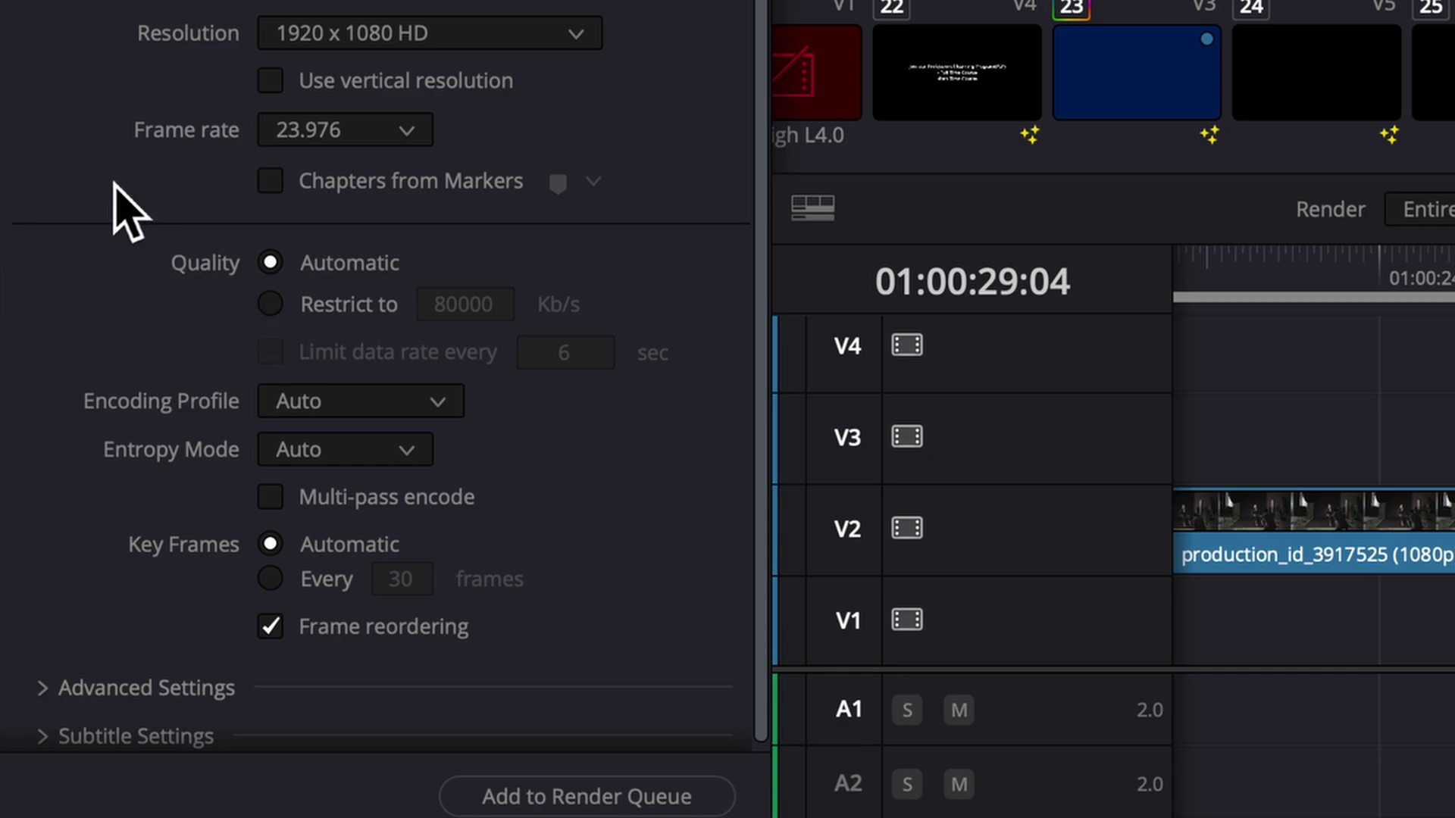
pyautogui.click(271, 306)
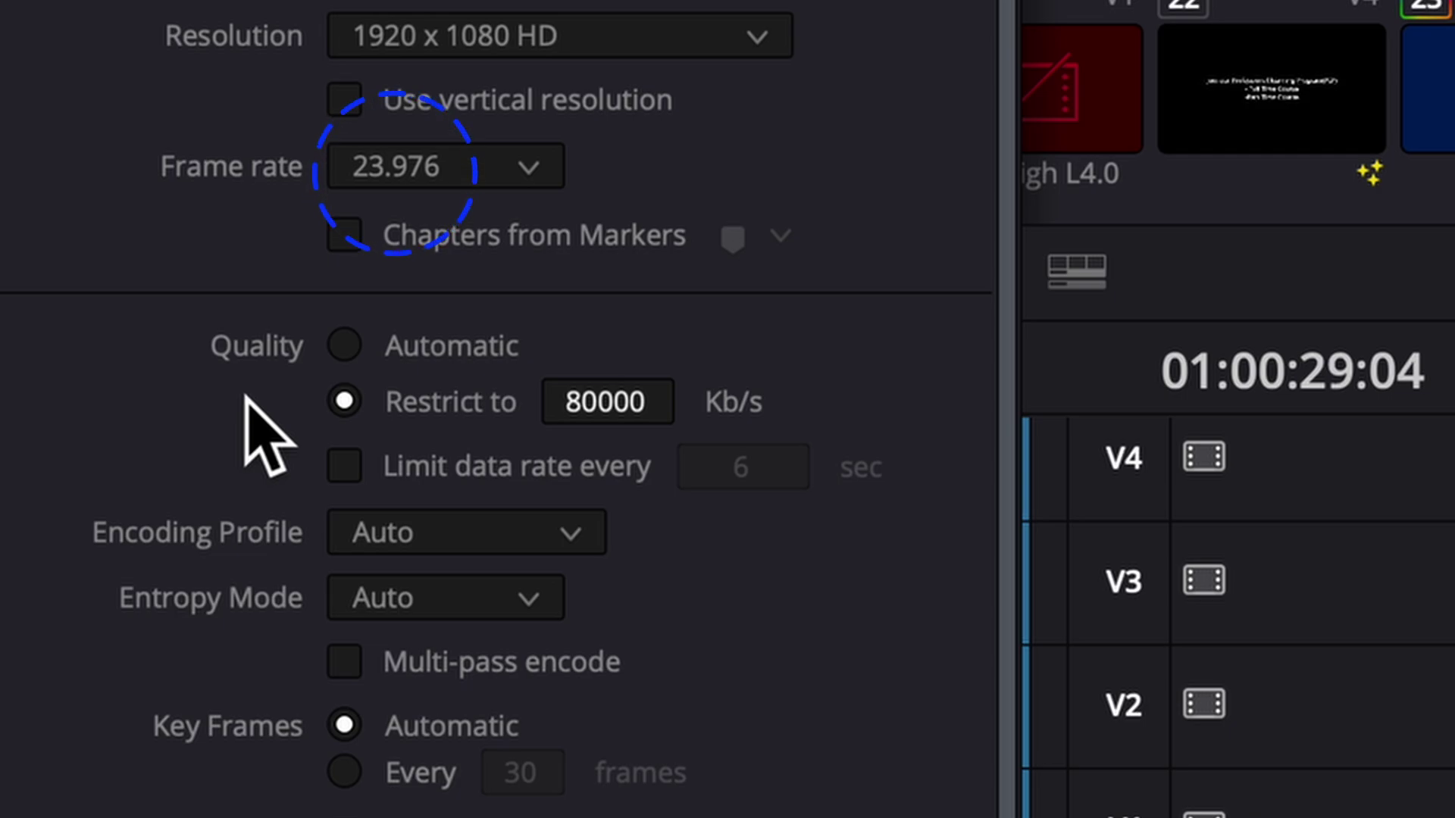
pyautogui.click(506, 162)
pyautogui.click(501, 162)
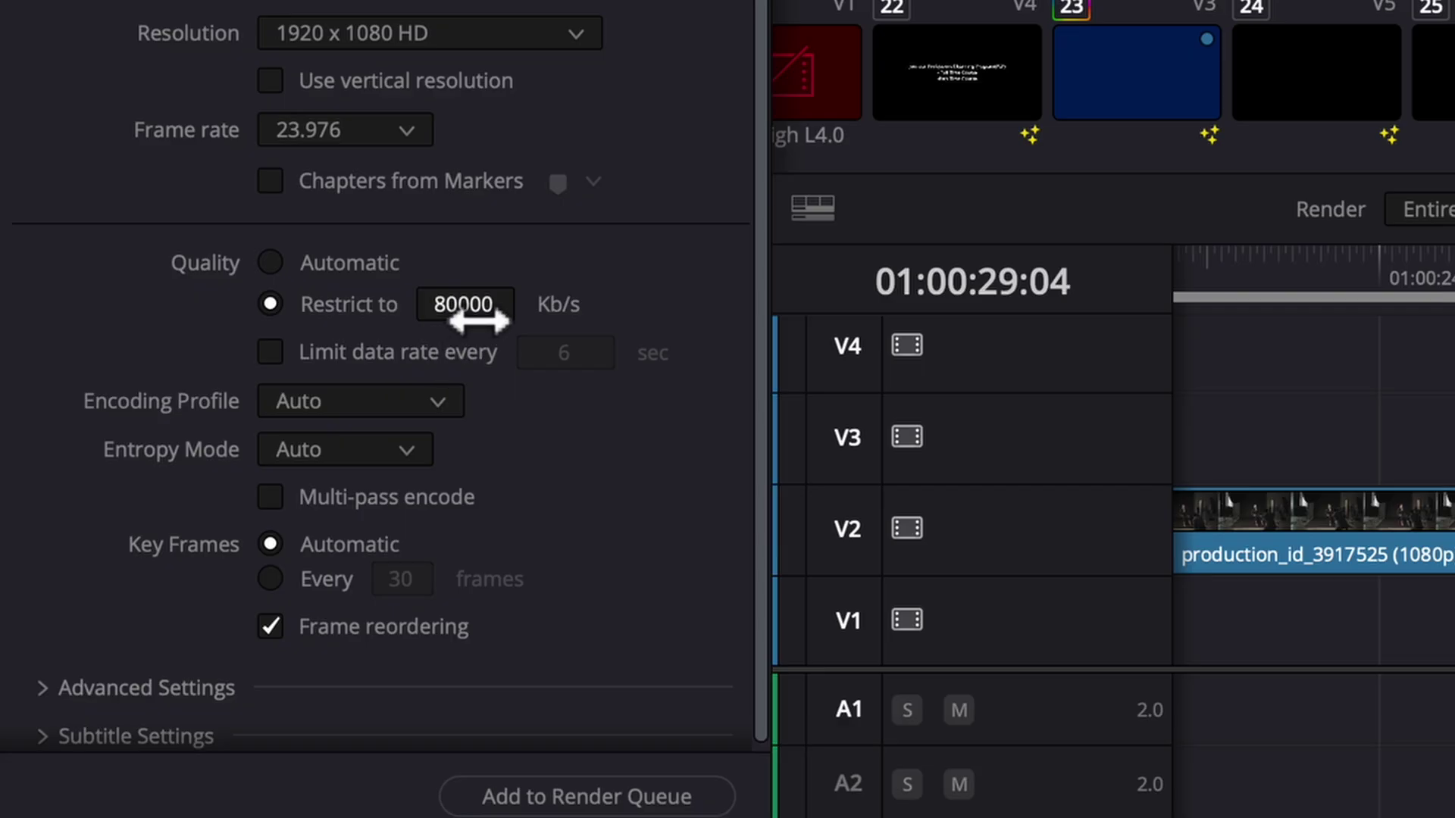
# Step: Replace the Restrict to bitrate value with 24000 Kb/s
pyautogui.doubleClick(463, 319)
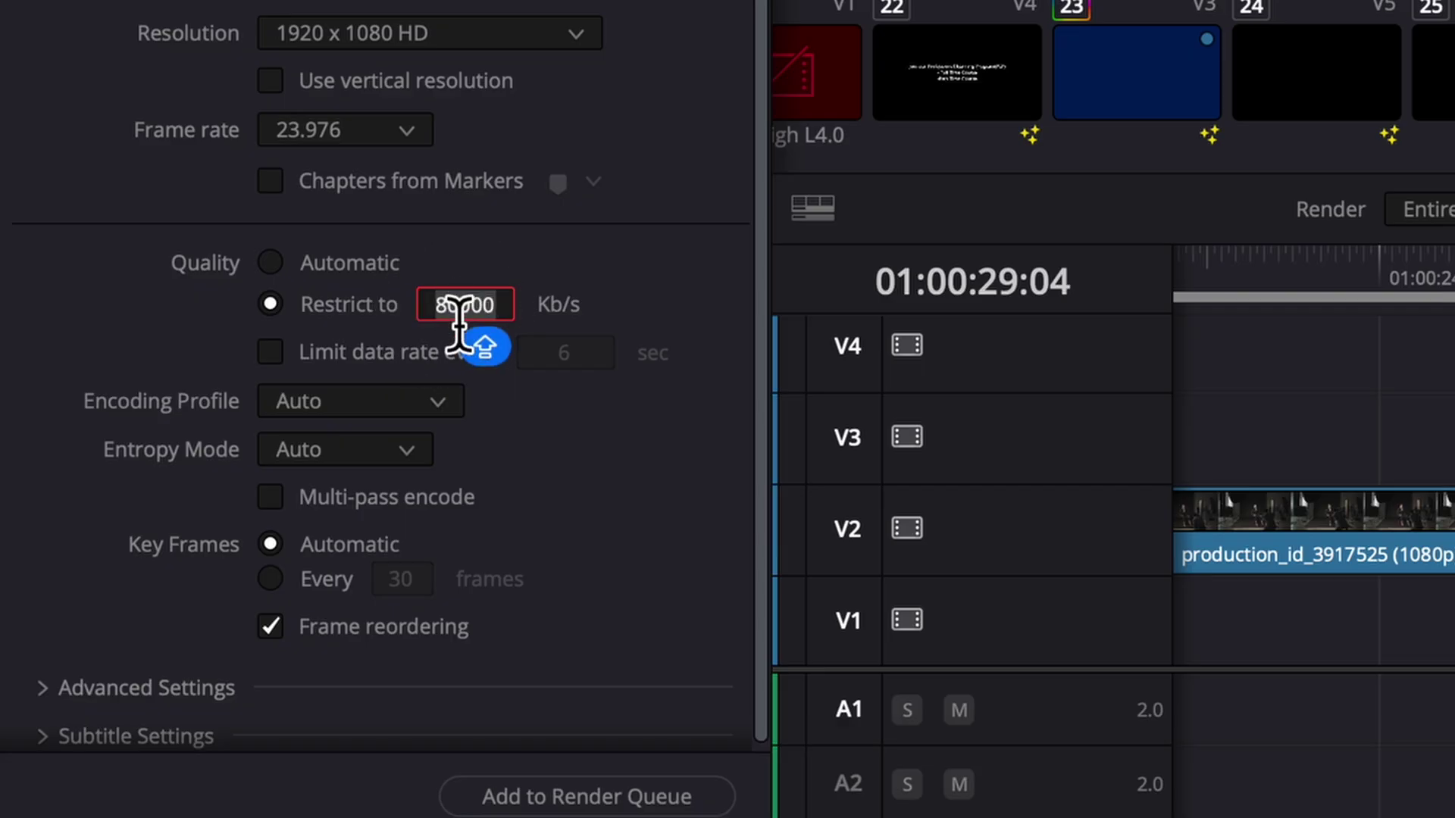
pyautogui.press('BackSpace')
pyautogui.write('24')
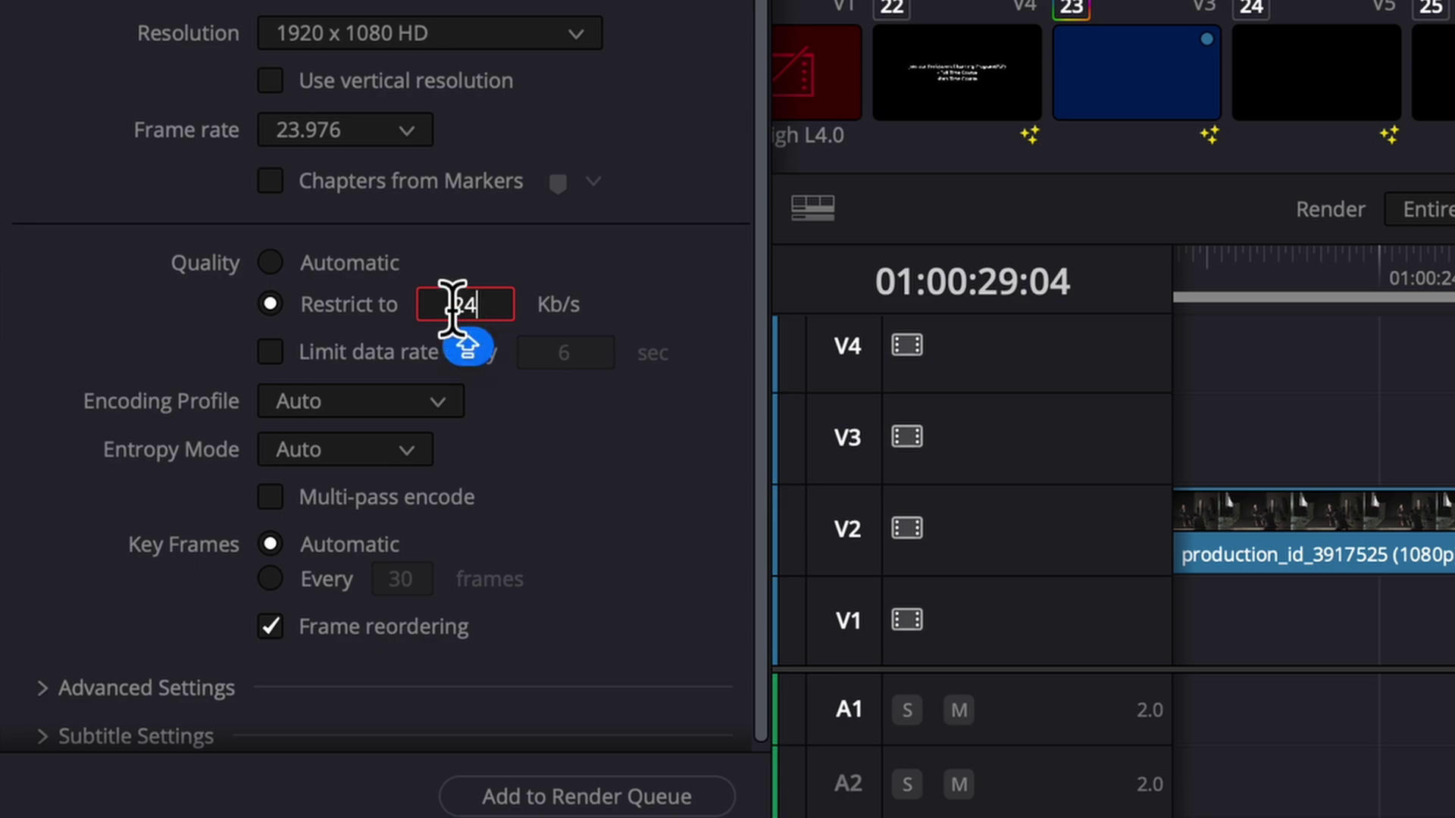
pyautogui.write('000')
pyautogui.press('capslock')
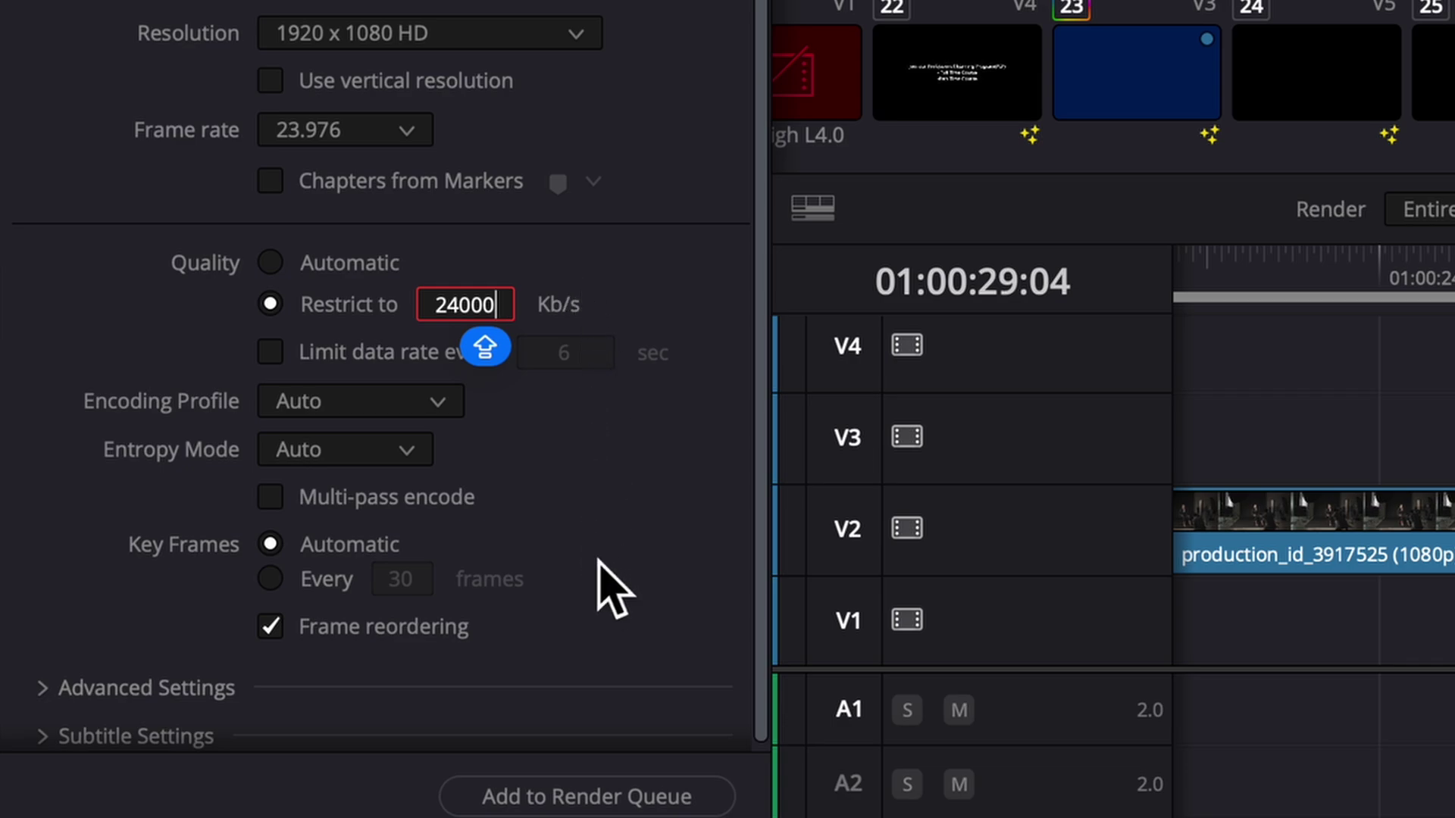
# Step: Set the export frame rate to 29.97 (3:2)
pyautogui.click(316, 137)
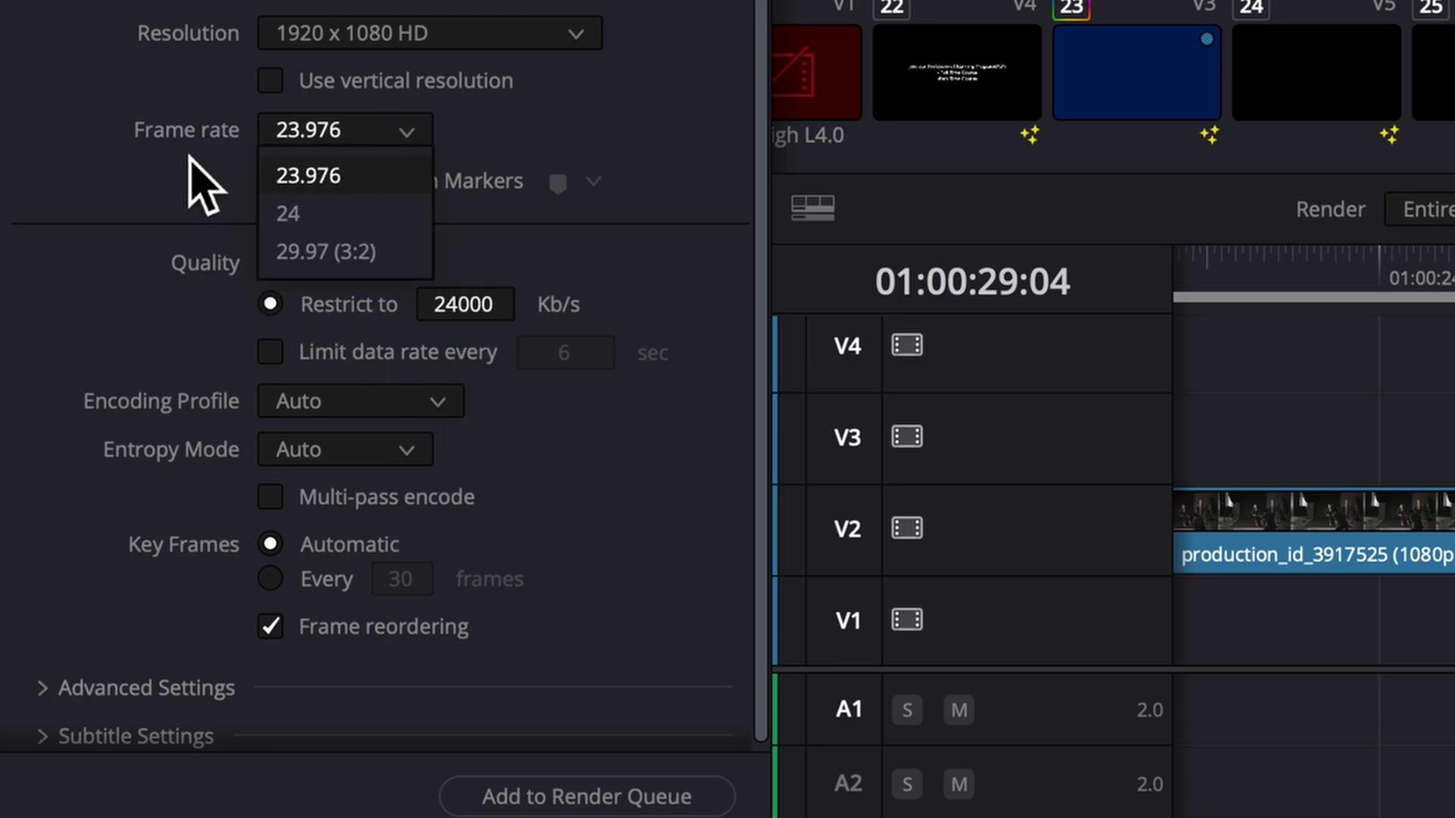
pyautogui.click(324, 251)
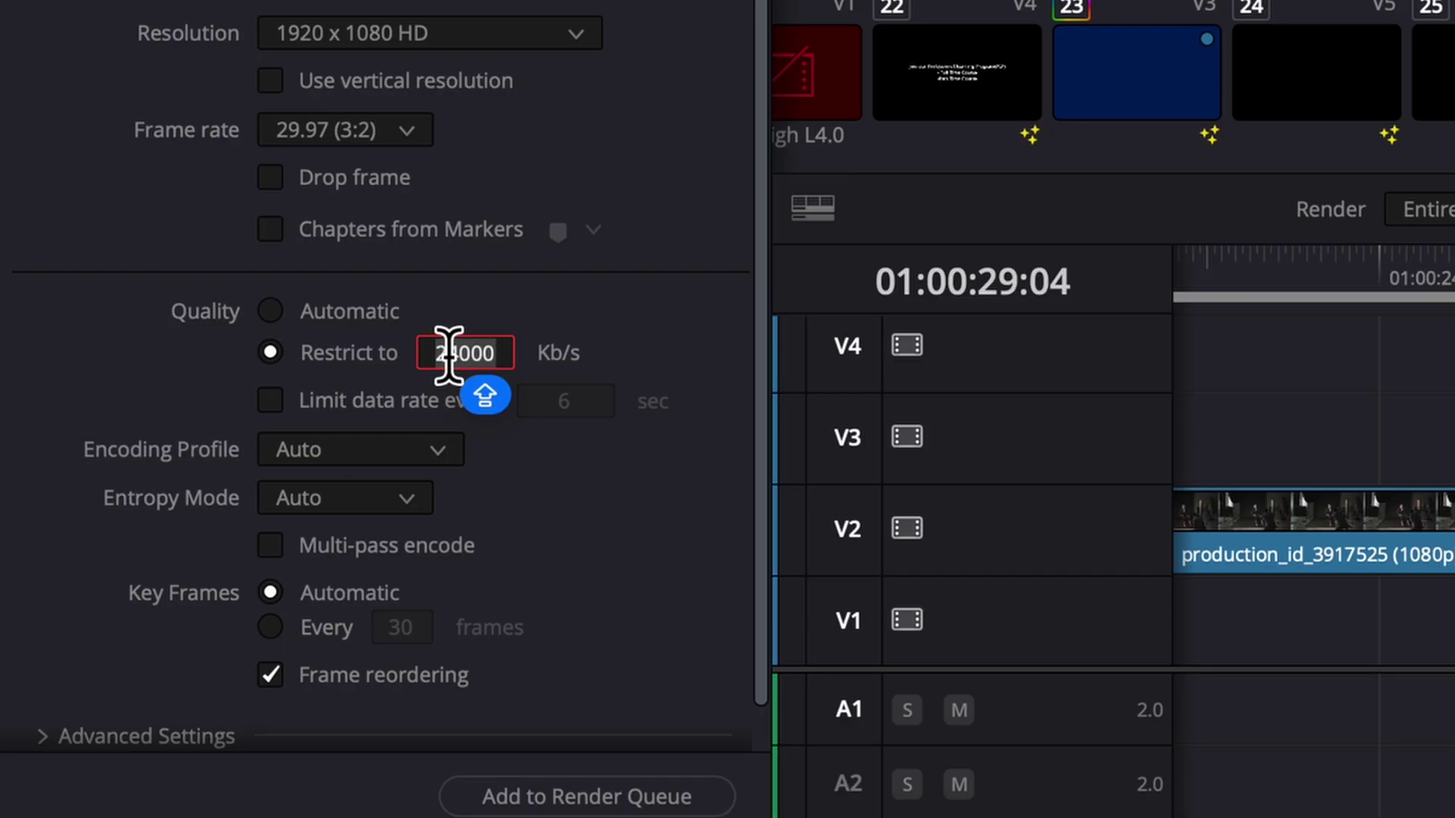
# Step: Edit the bitrate limit to 30000 Kb/s and confirm it
pyautogui.press('BackSpace')
pyautogui.press('BackSpace')
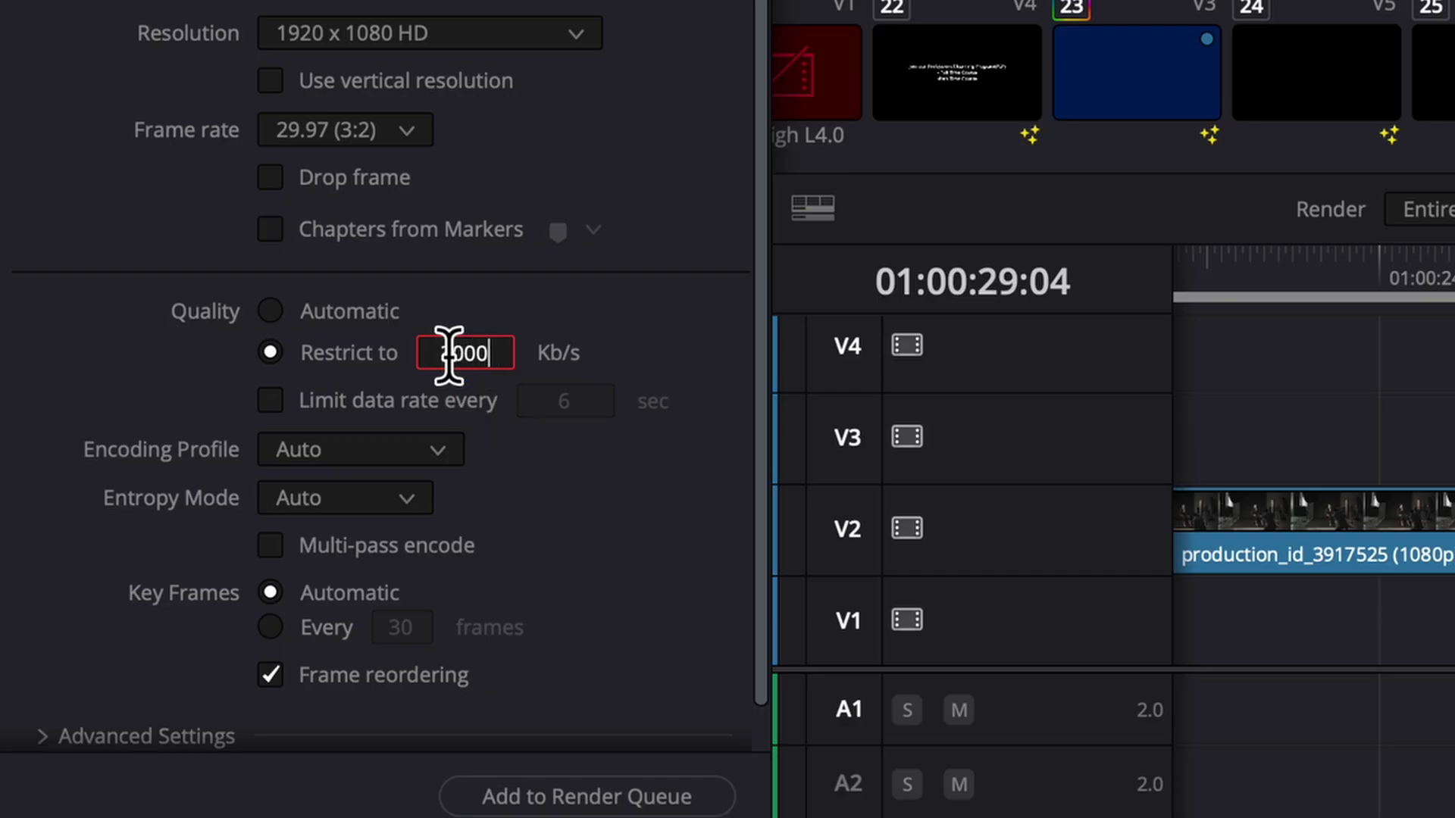
pyautogui.write('30')
pyautogui.press('Return')
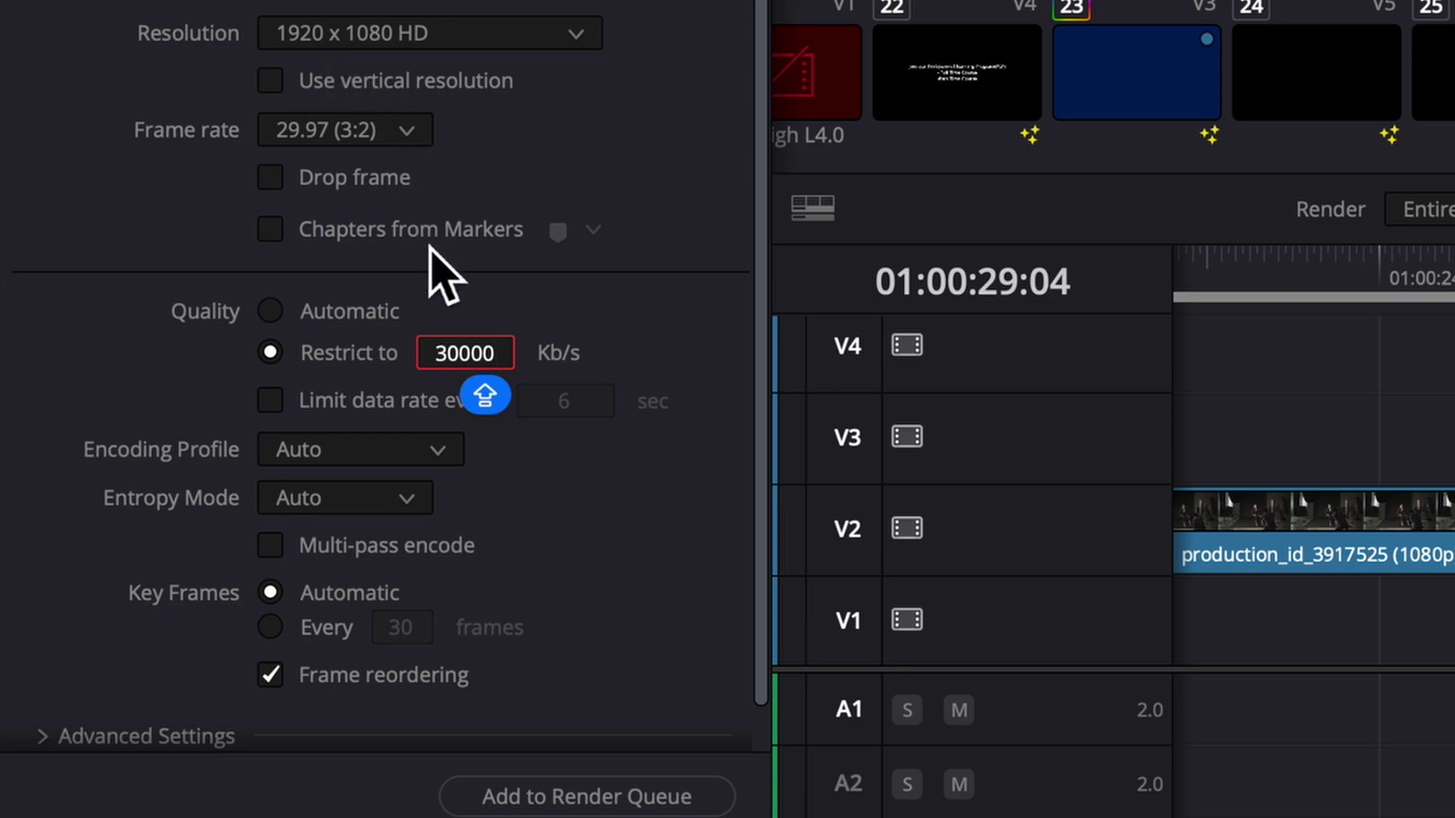
# Step: Set the bitrate to 60000 Kb/s, toggling Quality to Automatic and back to Restrict to
pyautogui.doubleClick(457, 353)
pyautogui.write('60000')
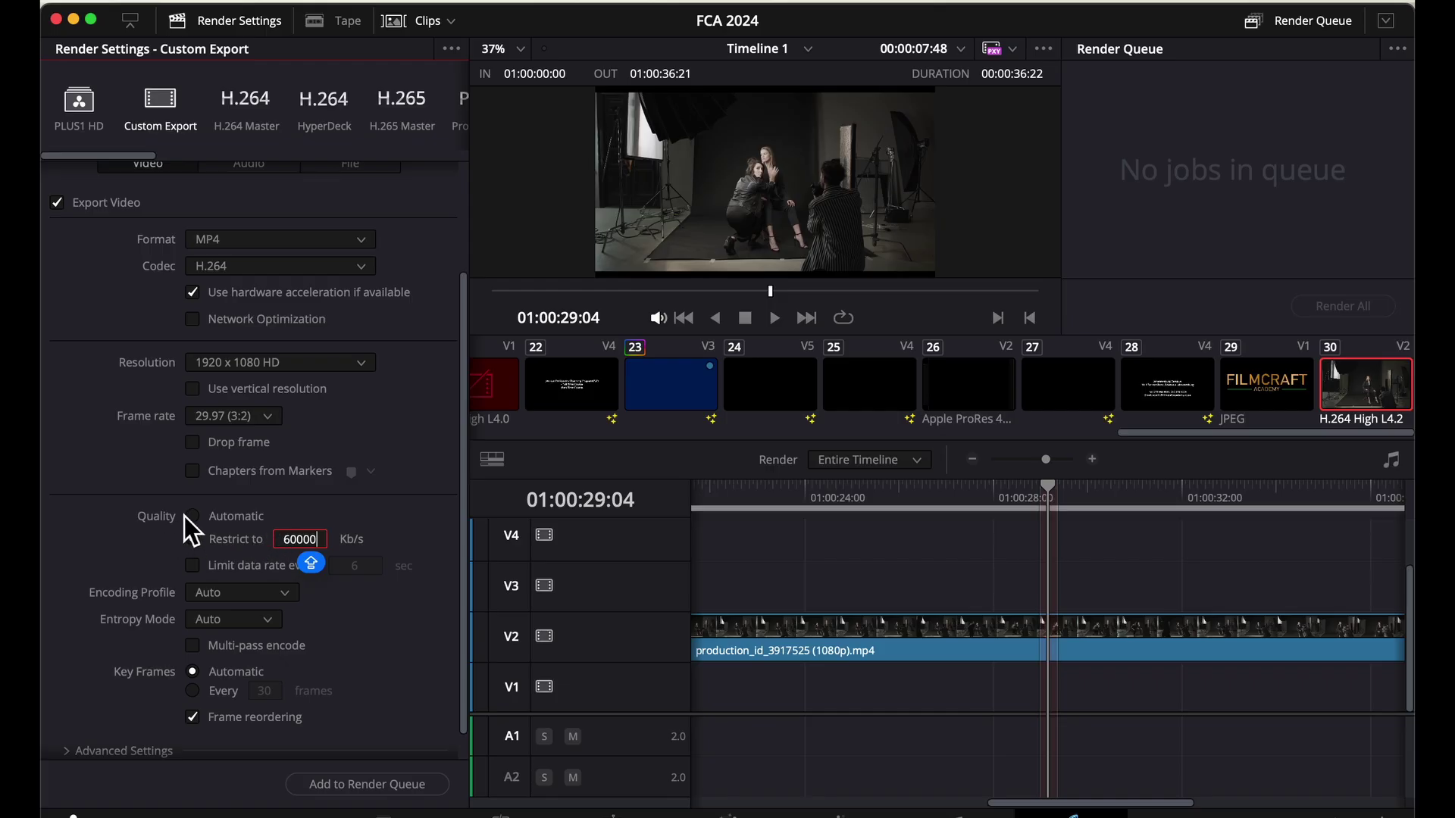
pyautogui.click(207, 519)
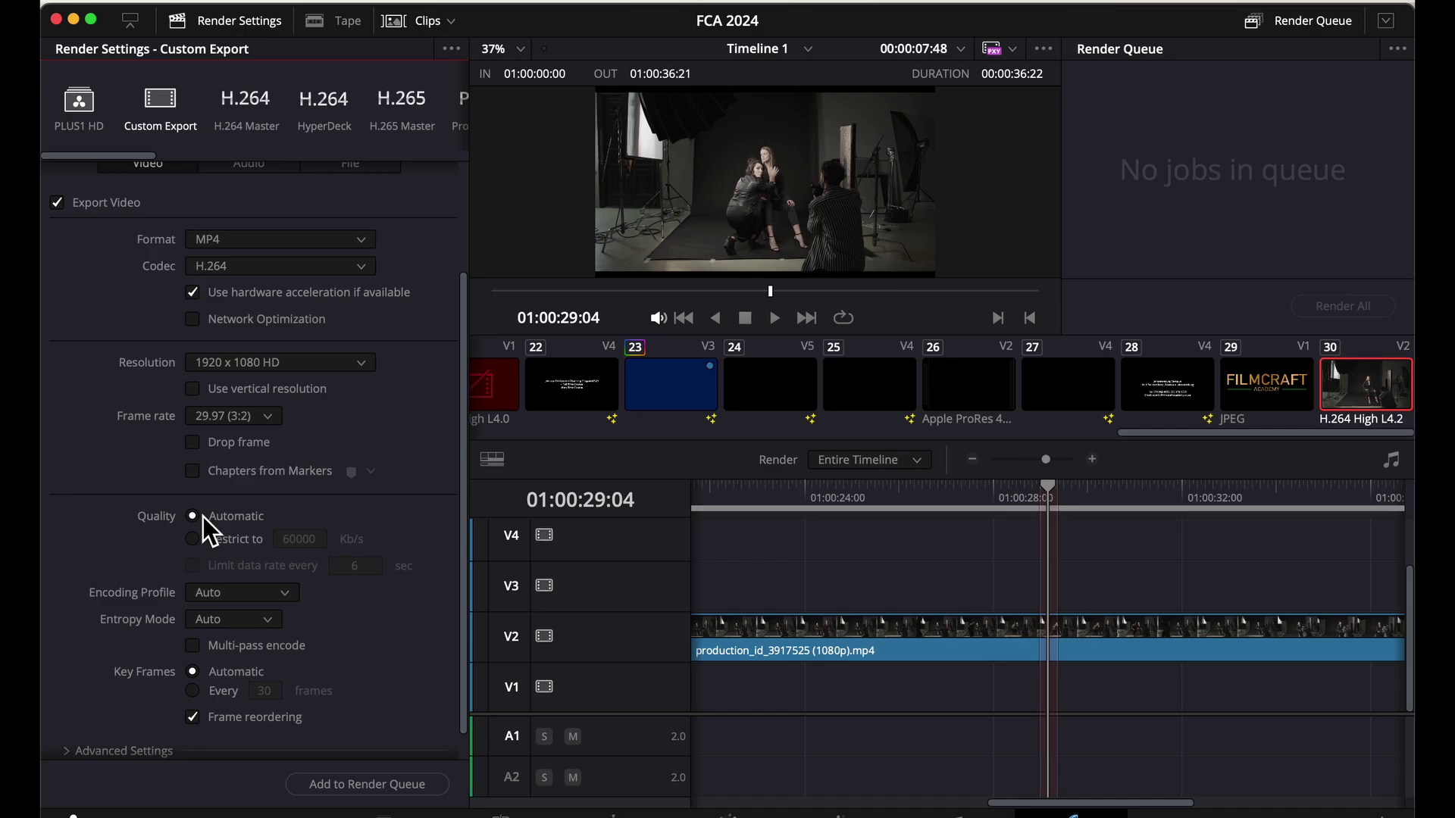
pyautogui.click(198, 548)
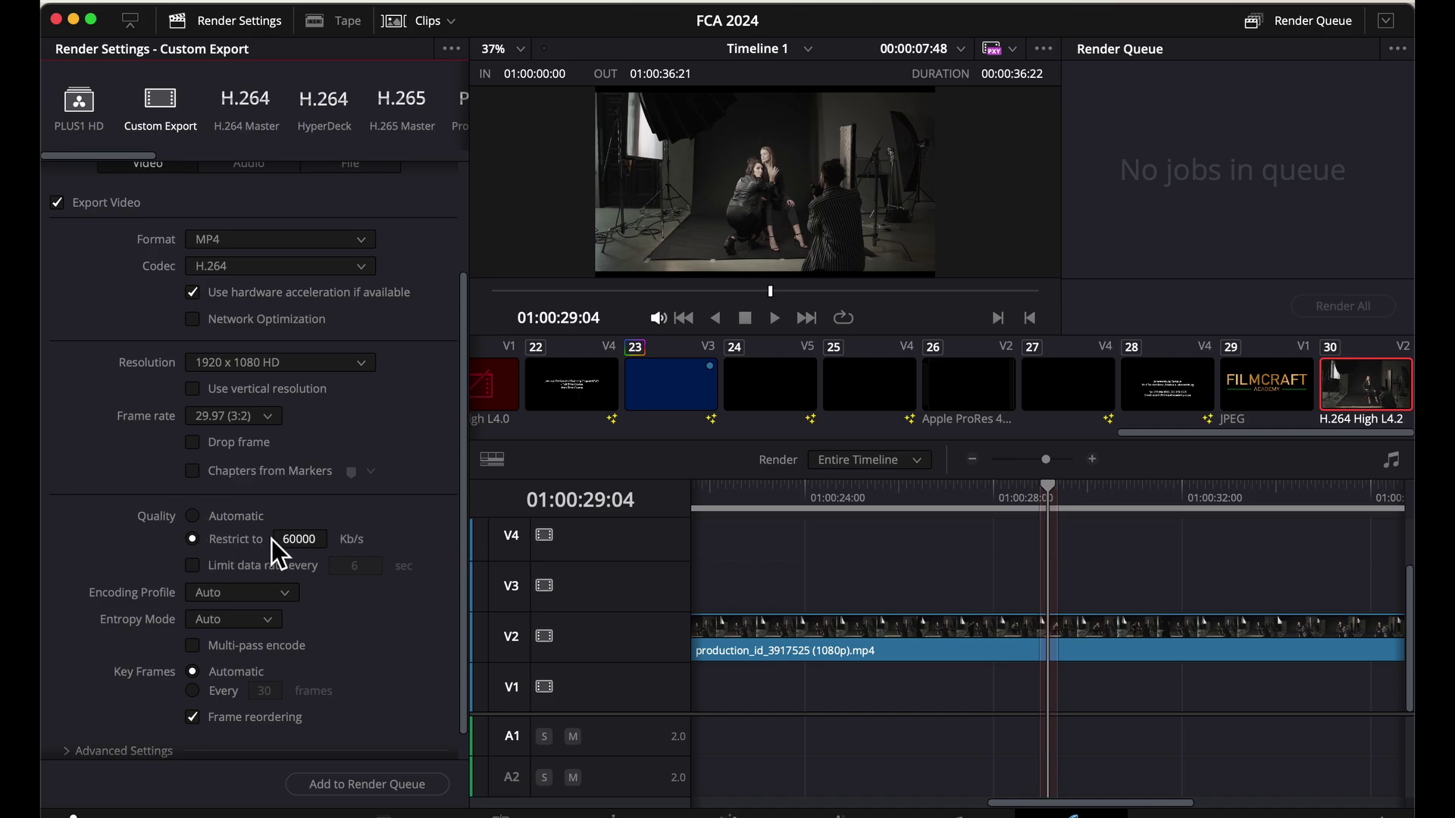